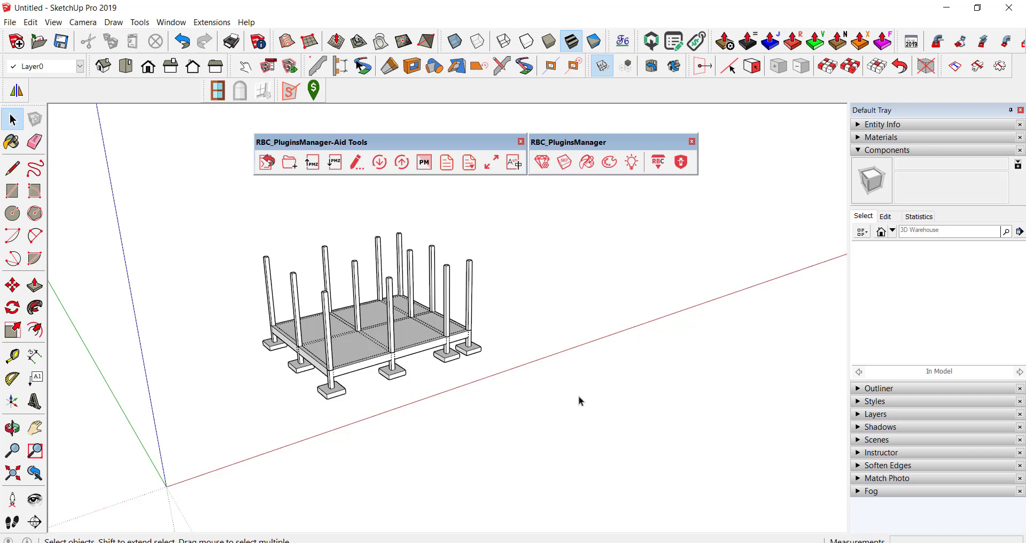
# Step: Install the RBC_PluginsManager_v10.8.9.rbz package from the Desktop through the Extension Manager
pyautogui.click(164, 23)
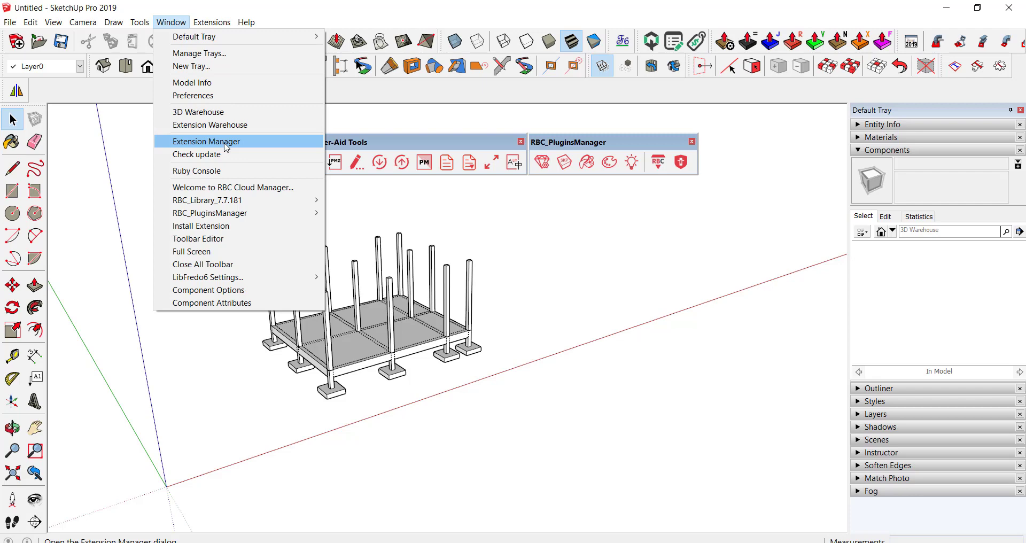
pyautogui.click(226, 144)
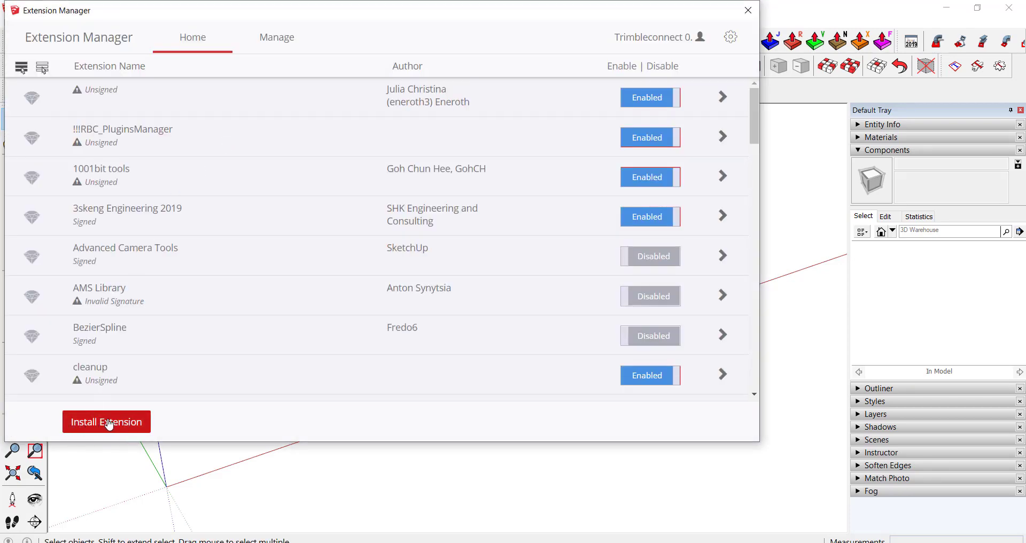
pyautogui.click(105, 423)
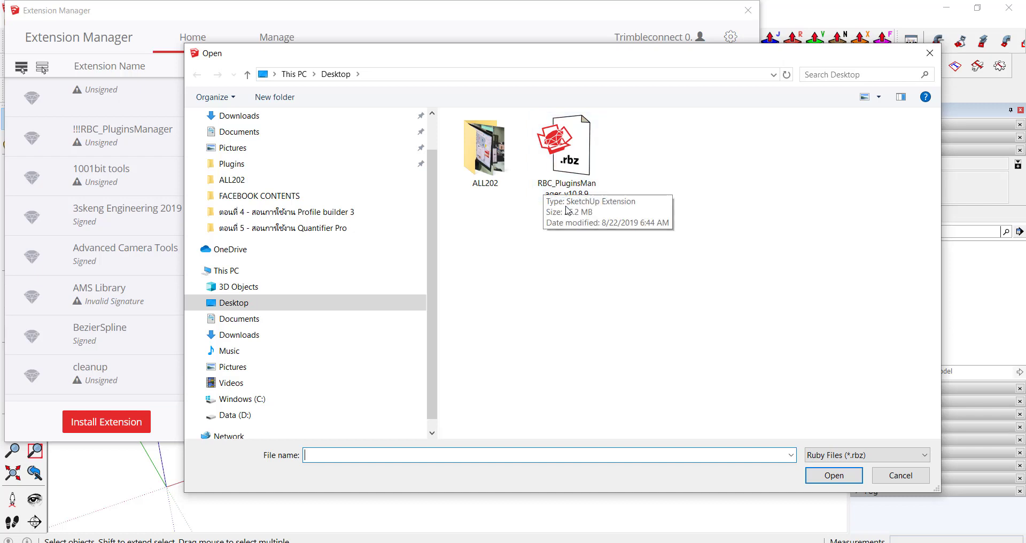
pyautogui.moveTo(566, 152)
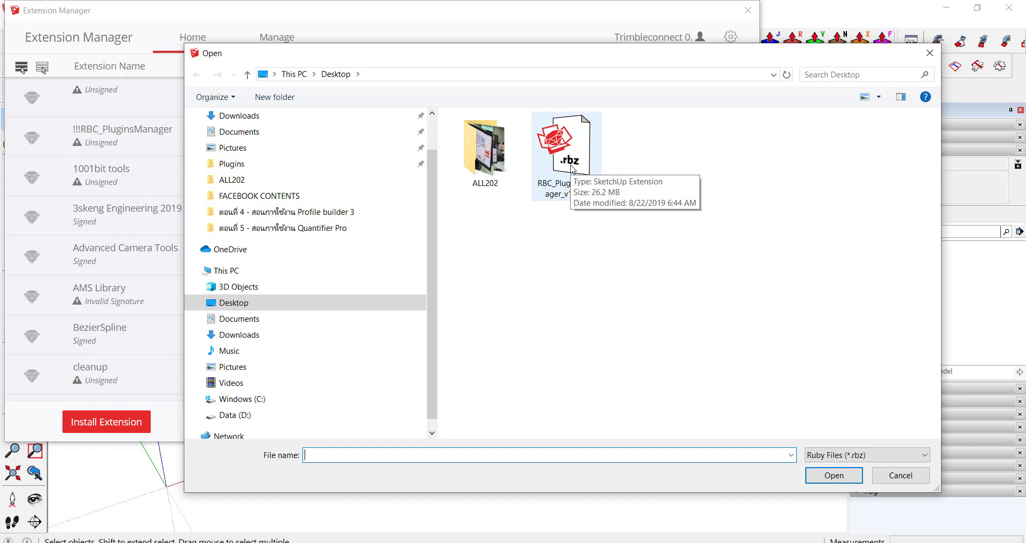
pyautogui.click(572, 168)
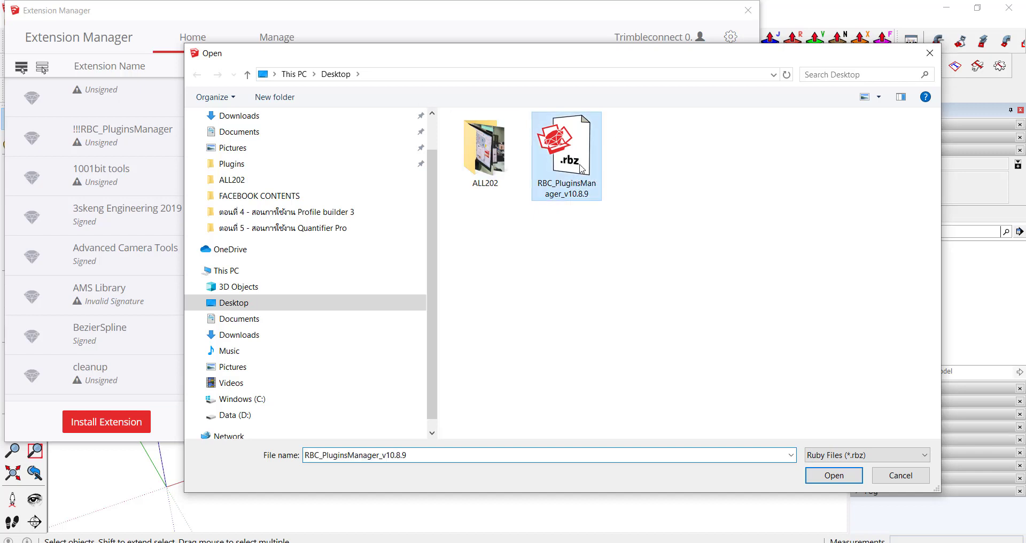
pyautogui.click(834, 476)
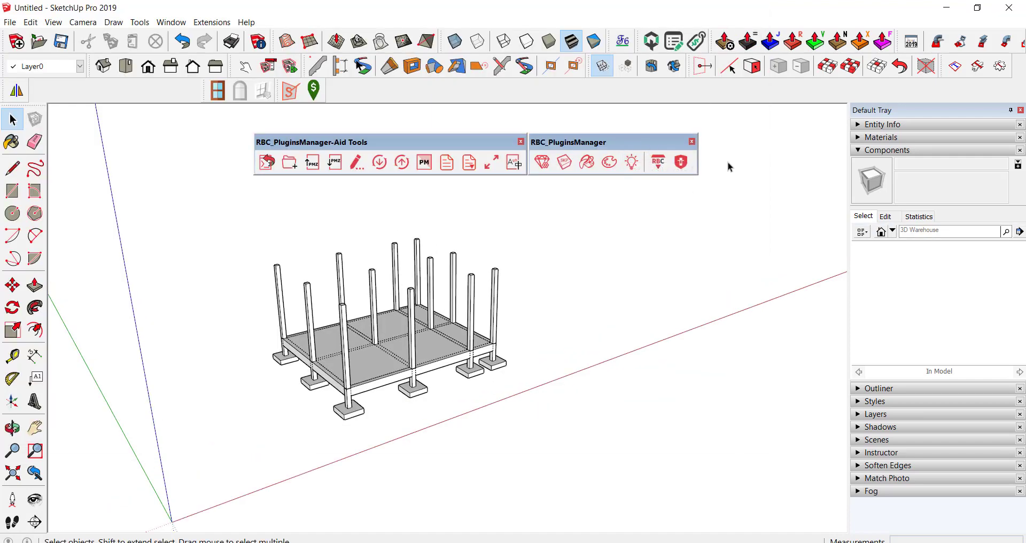
# Step: Confirm in the Extension Manager that !!!RBC_PluginsManager is listed as enabled
pyautogui.click(170, 22)
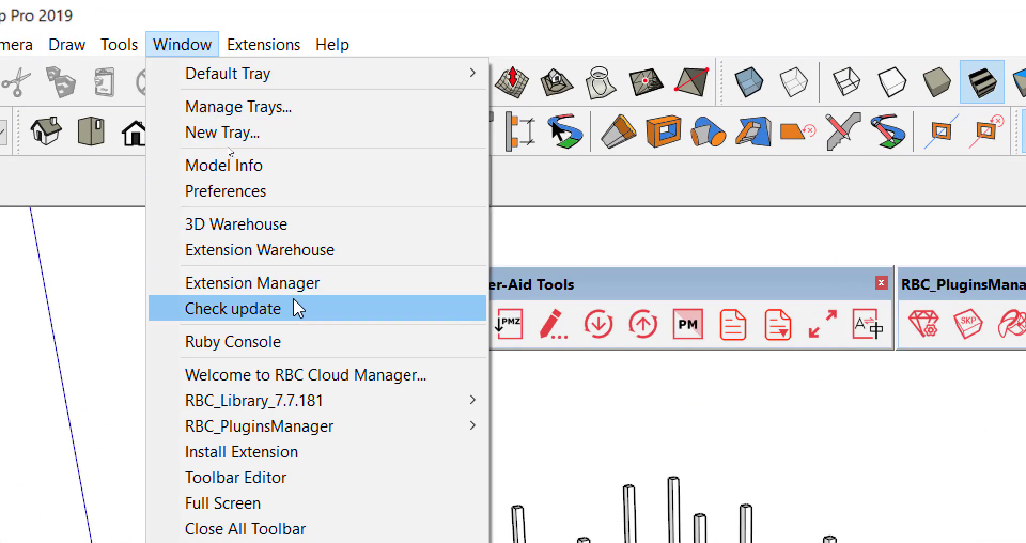
pyautogui.click(300, 299)
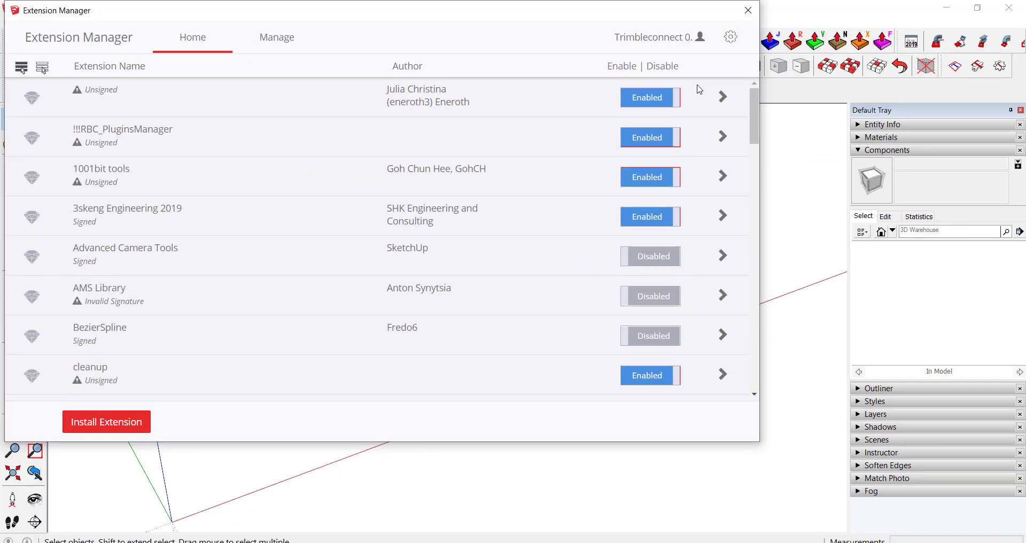
pyautogui.click(751, 15)
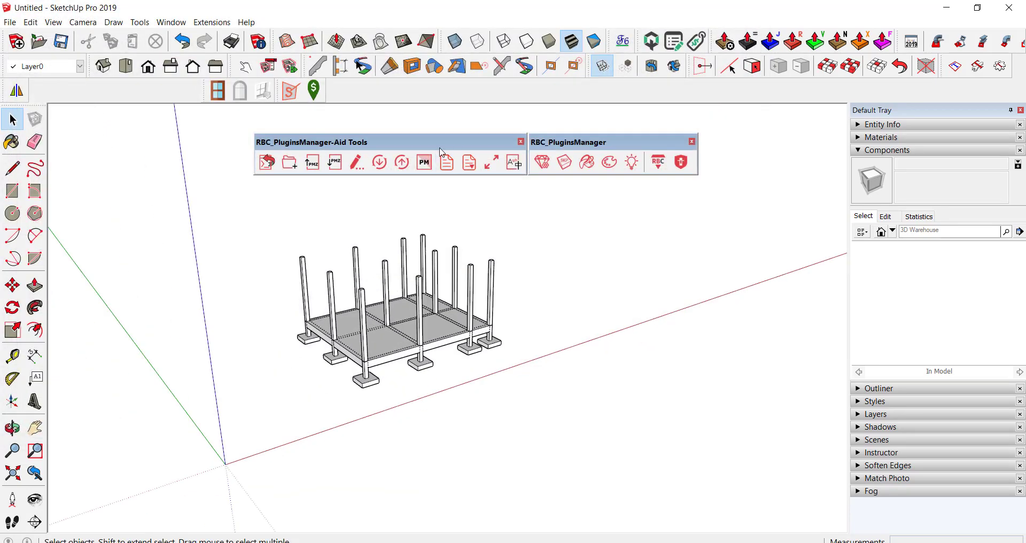
# Step: Move the RBC_PluginsManager-Aid Tools and RBC_PluginsManager toolbars up and left, side by side
pyautogui.moveTo(431, 143); pyautogui.dragTo(368, 128)
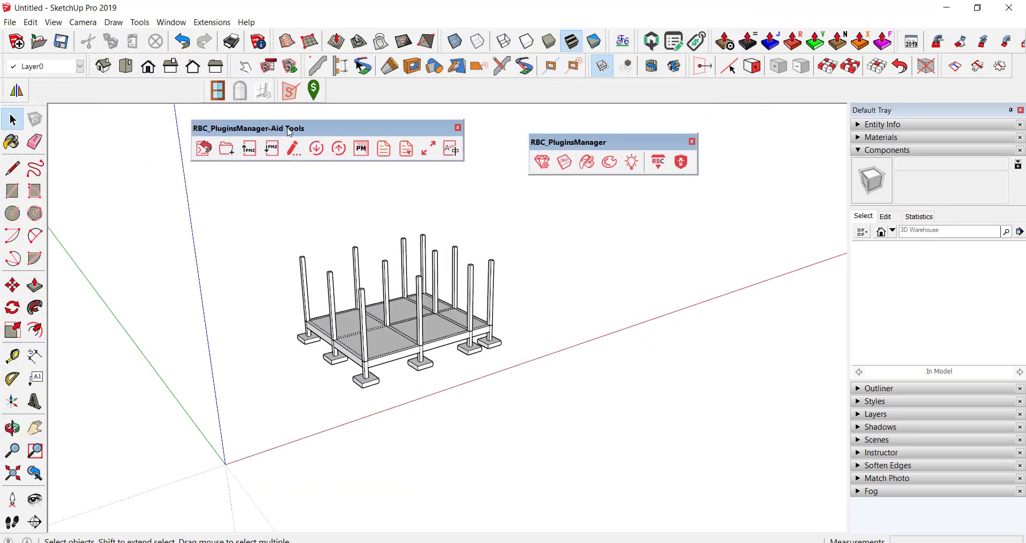
pyautogui.moveTo(549, 149); pyautogui.dragTo(499, 140)
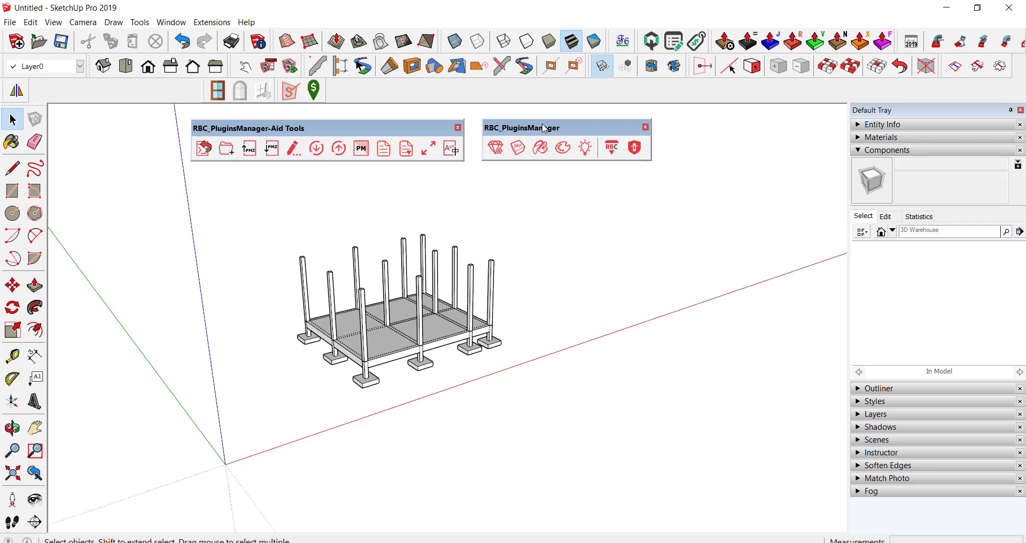
pyautogui.moveTo(551, 125); pyautogui.dragTo(561, 122)
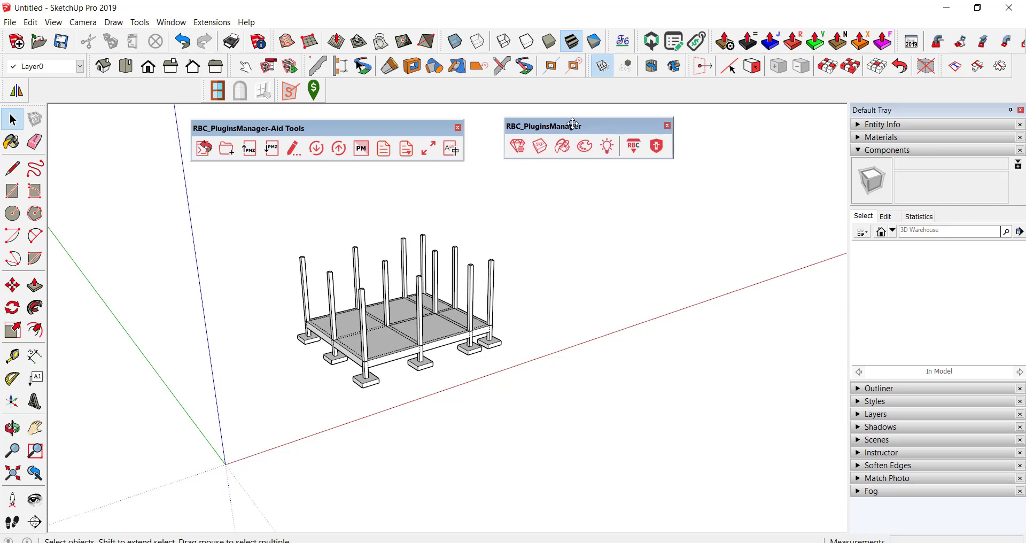
# Step: Launch RBC Extensions Warehouse from the RBC Cloud button to reach its login window
pyautogui.click(622, 146)
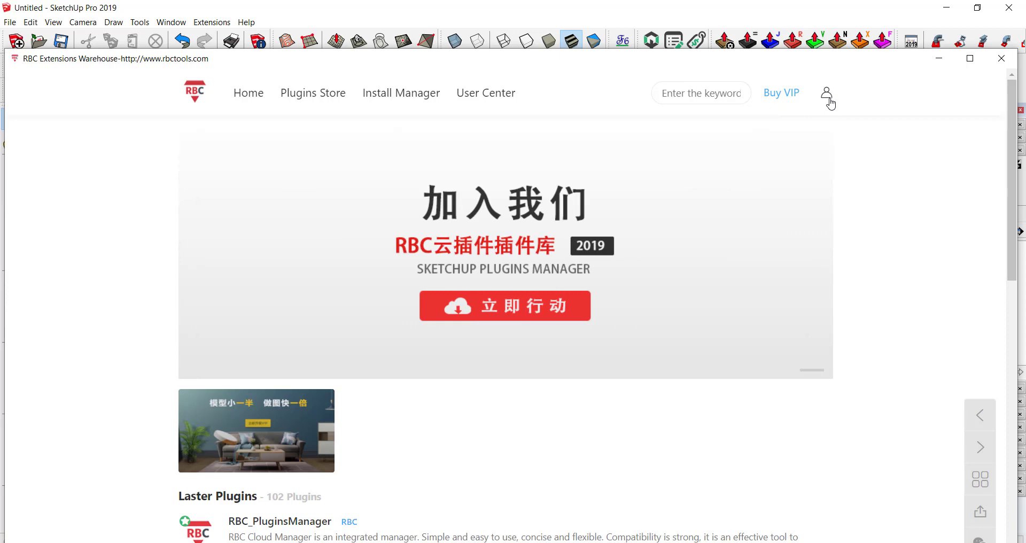
pyautogui.click(1001, 58)
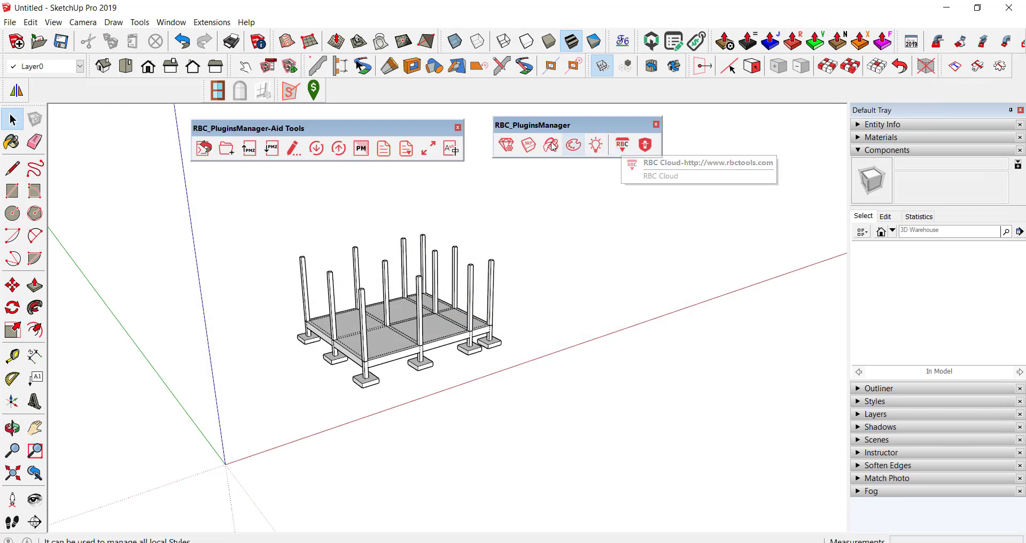
pyautogui.click(511, 149)
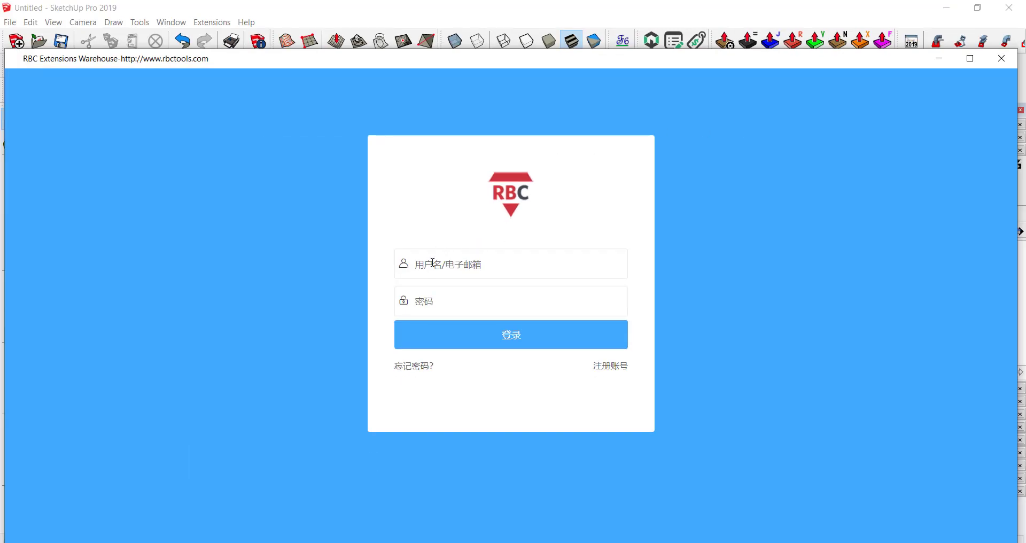
# Step: Go through 忘记密码? and 返回登录 to the 注册账号 registration form with username, e-mail and password fields
pyautogui.moveTo(521, 229)
pyautogui.mouseDown()
pyautogui.moveTo(443, 402)
pyautogui.moveTo(633, 396)
pyautogui.moveTo(640, 248)
pyautogui.moveTo(482, 216)
pyautogui.moveTo(410, 229)
pyautogui.mouseUp()
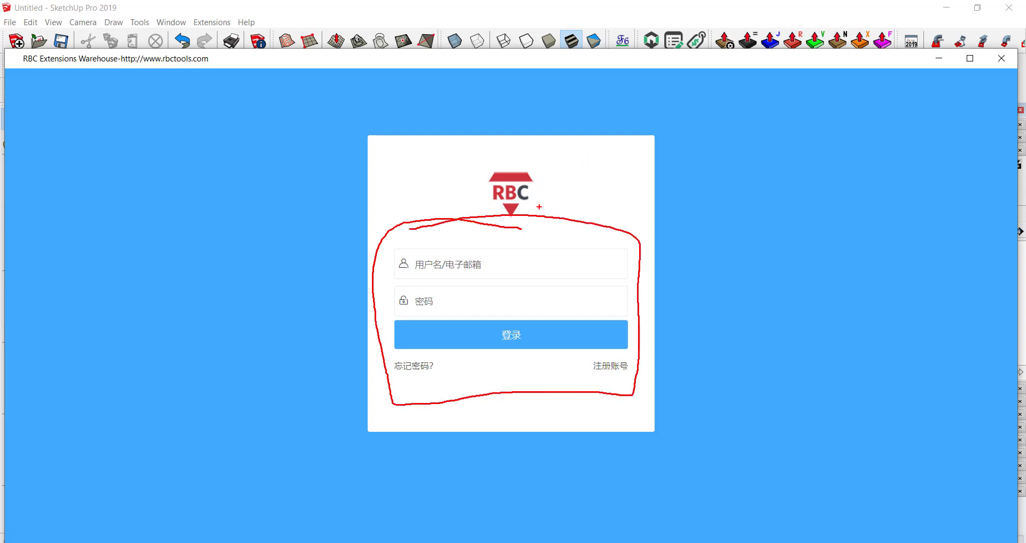
pyautogui.moveTo(536, 216); pyautogui.dragTo(662, 145)
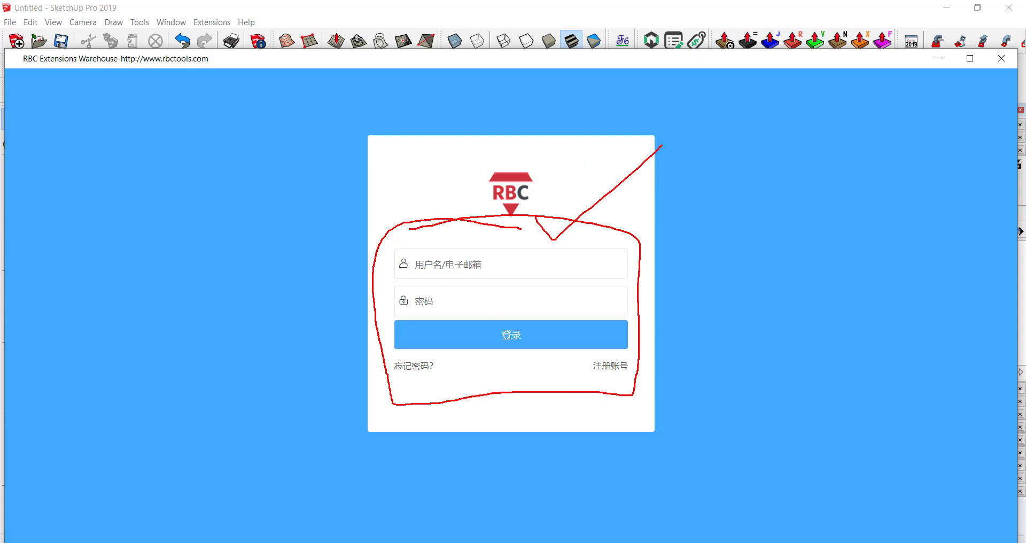
pyautogui.moveTo(441, 348)
pyautogui.mouseDown()
pyautogui.moveTo(371, 374)
pyautogui.moveTo(442, 369)
pyautogui.moveTo(384, 333)
pyautogui.mouseUp()
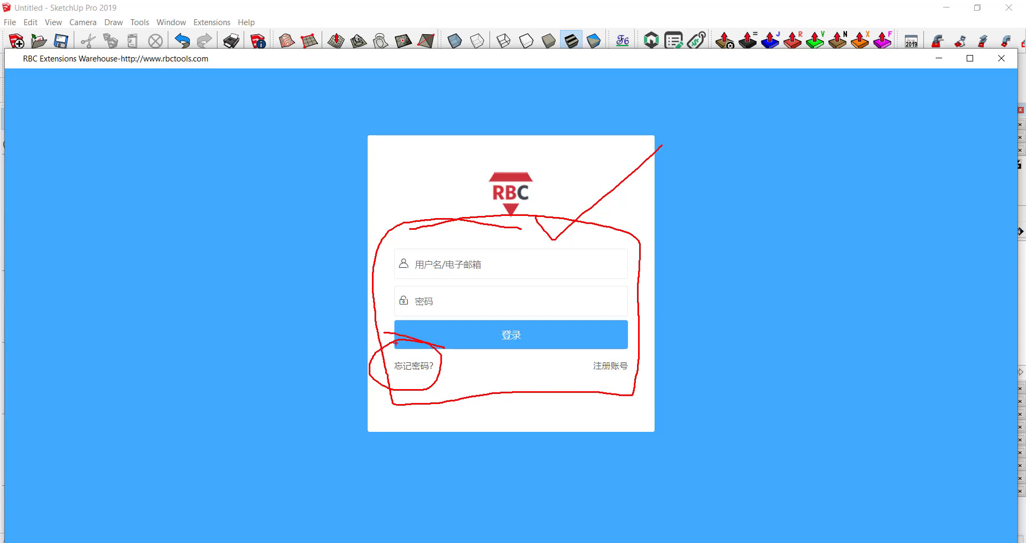
pyautogui.moveTo(488, 255); pyautogui.dragTo(394, 364)
pyautogui.moveTo(399, 319)
pyautogui.mouseDown()
pyautogui.moveTo(398, 363)
pyautogui.moveTo(441, 346)
pyautogui.mouseUp()
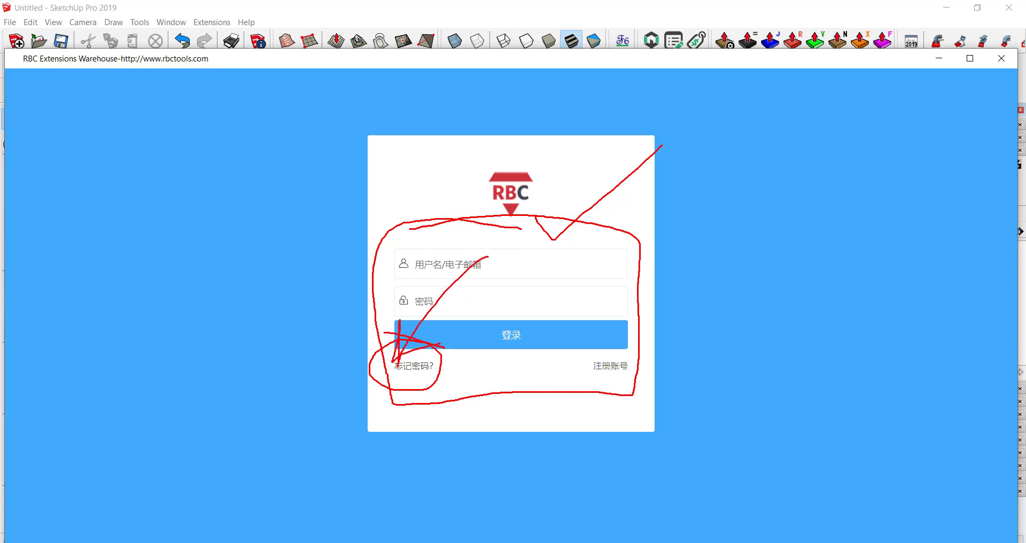
pyautogui.click(417, 366)
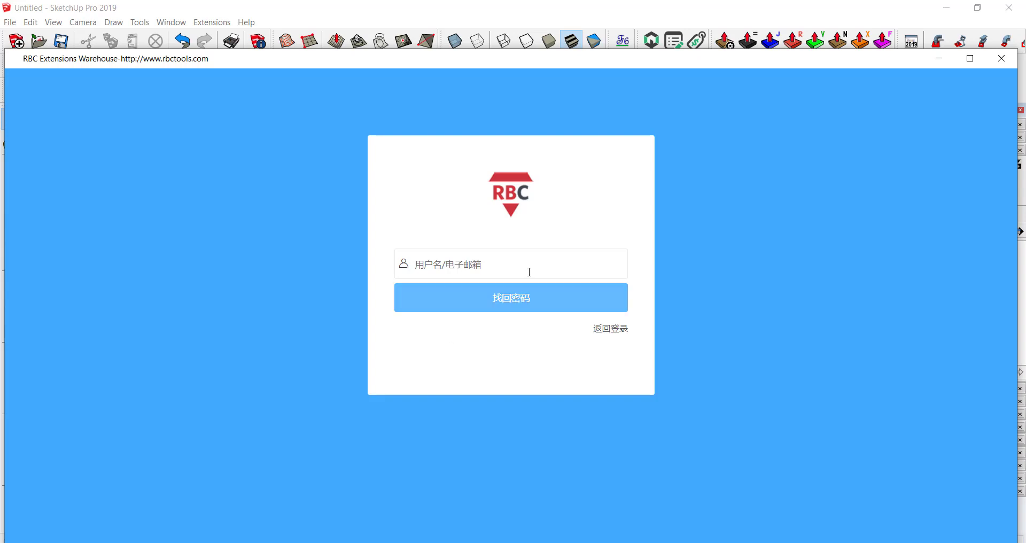
pyautogui.click(611, 331)
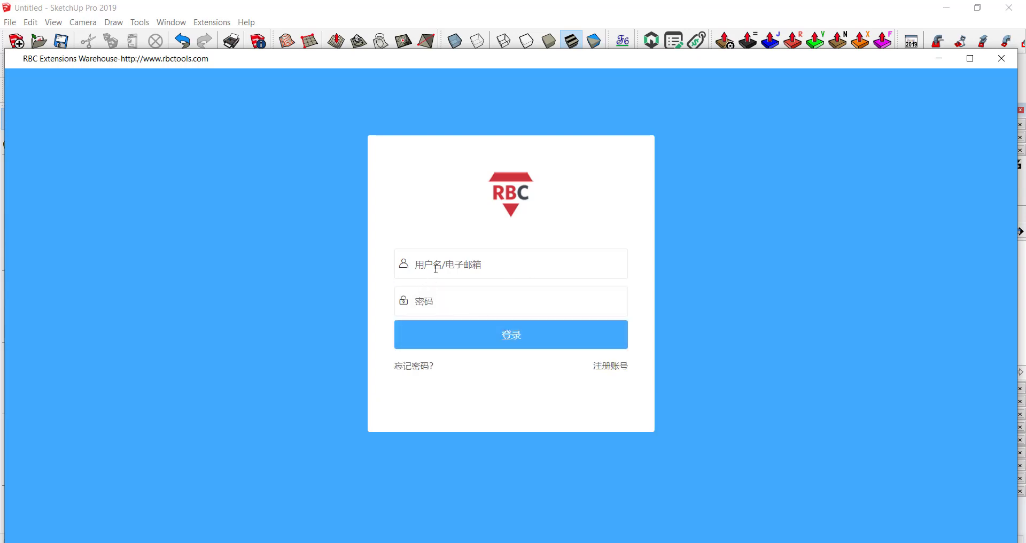
pyautogui.click(609, 366)
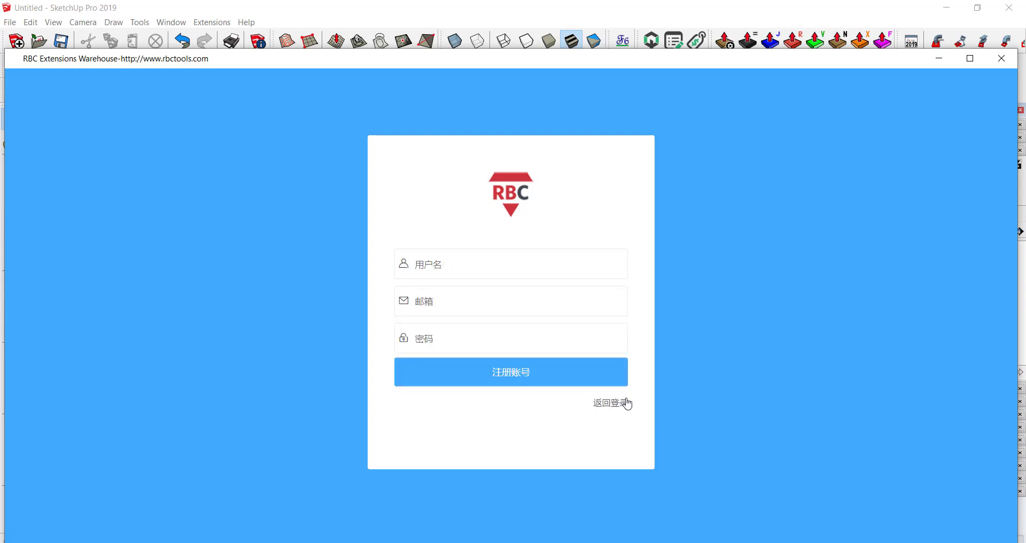
pyautogui.moveTo(648, 397); pyautogui.dragTo(618, 370)
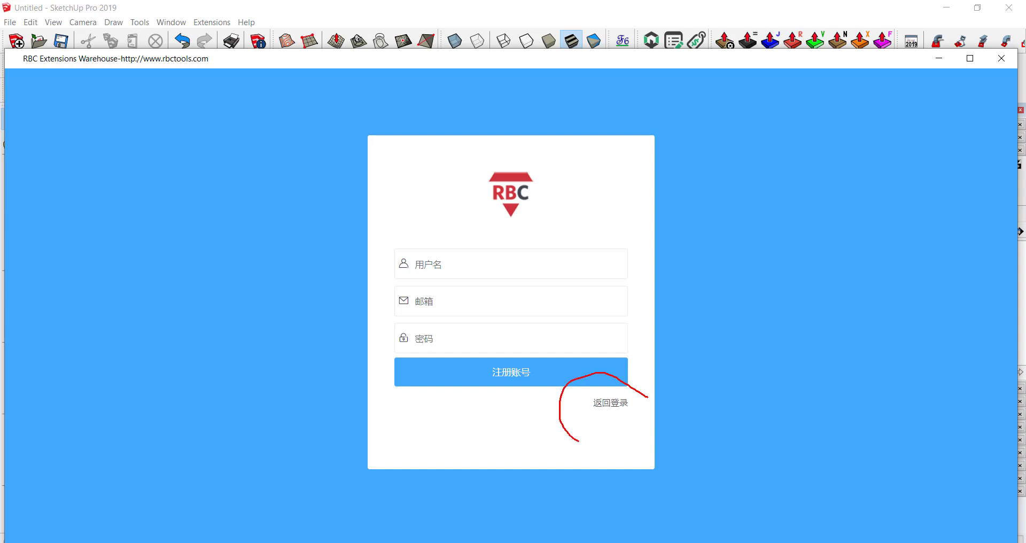
pyautogui.moveTo(748, 289)
pyautogui.mouseDown()
pyautogui.moveTo(649, 389)
pyautogui.moveTo(640, 353)
pyautogui.moveTo(690, 407)
pyautogui.mouseUp()
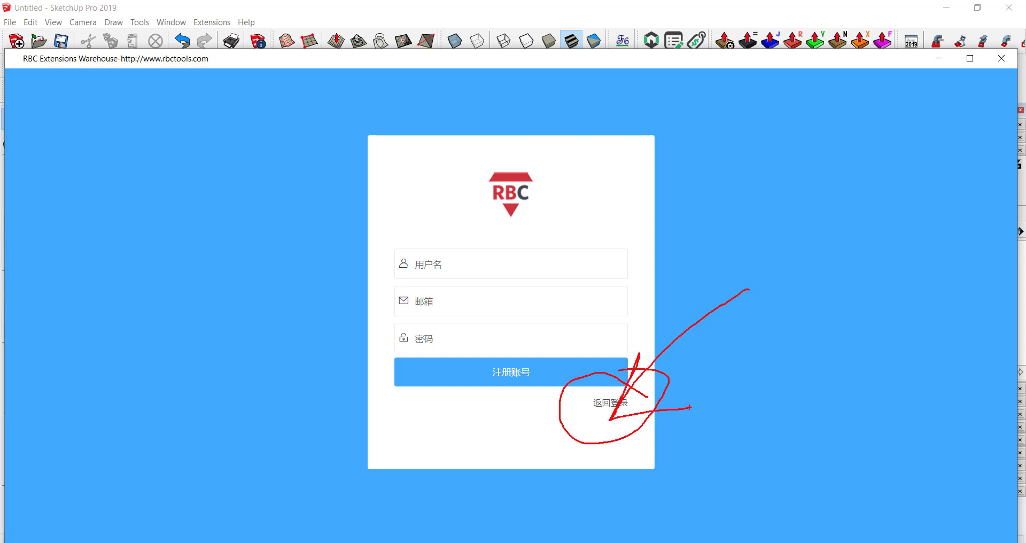
pyautogui.moveTo(608, 226)
pyautogui.mouseDown()
pyautogui.moveTo(385, 219)
pyautogui.moveTo(368, 387)
pyautogui.moveTo(501, 438)
pyautogui.moveTo(644, 345)
pyautogui.moveTo(546, 209)
pyautogui.moveTo(444, 217)
pyautogui.mouseUp()
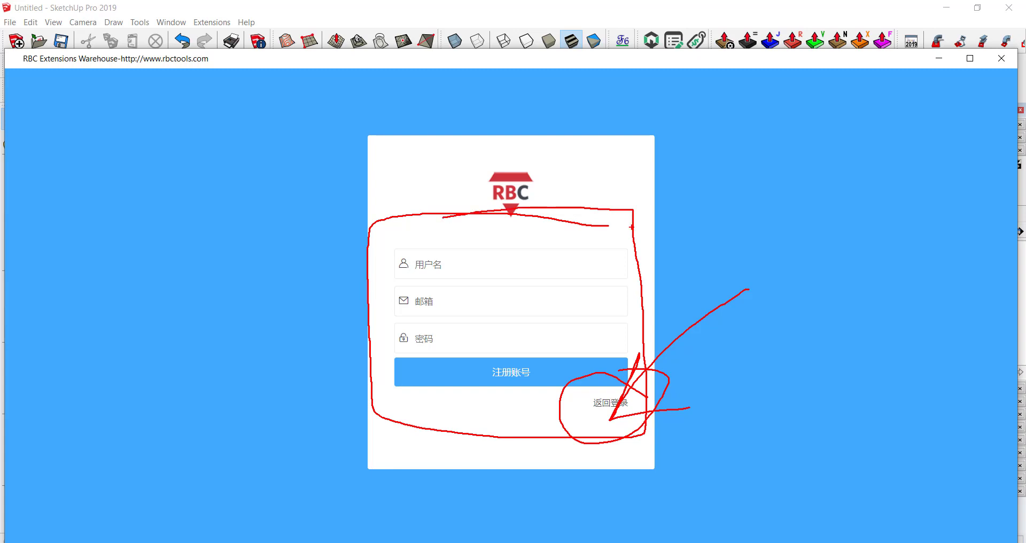
# Step: Fill in the new account's username and a Gmail e-mail address
pyautogui.click(461, 268)
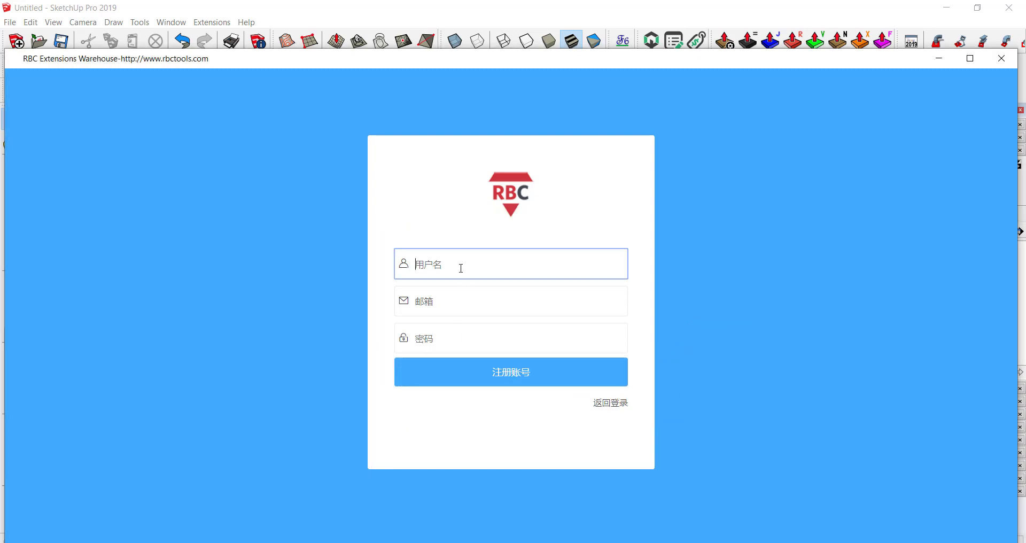
pyautogui.click(456, 302)
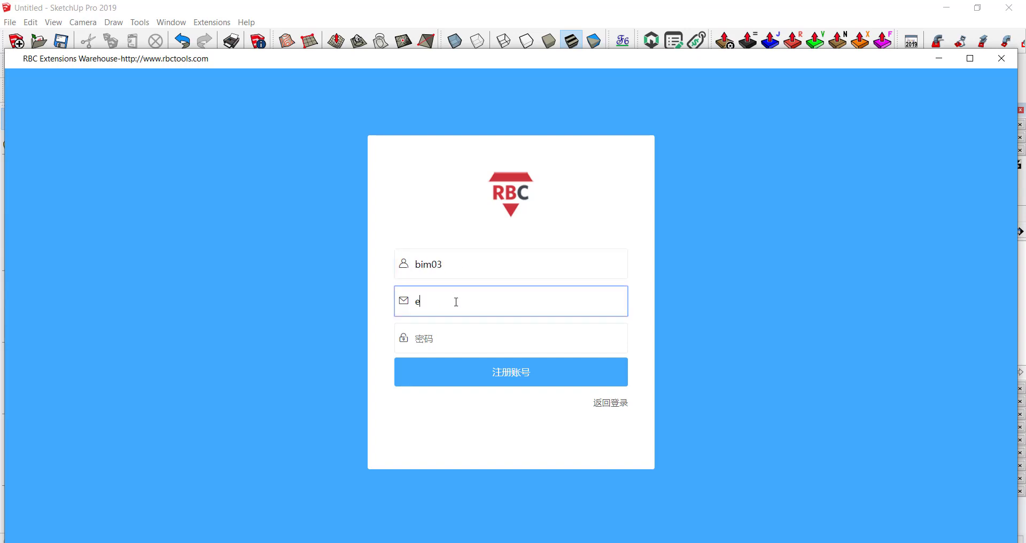
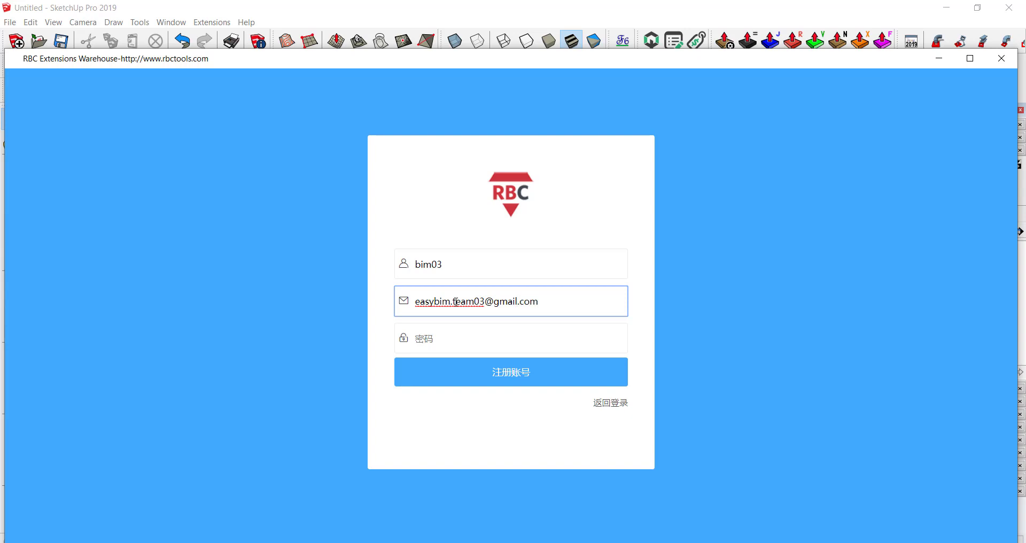
# Step: Enter the account password and submit the registration
pyautogui.click(442, 338)
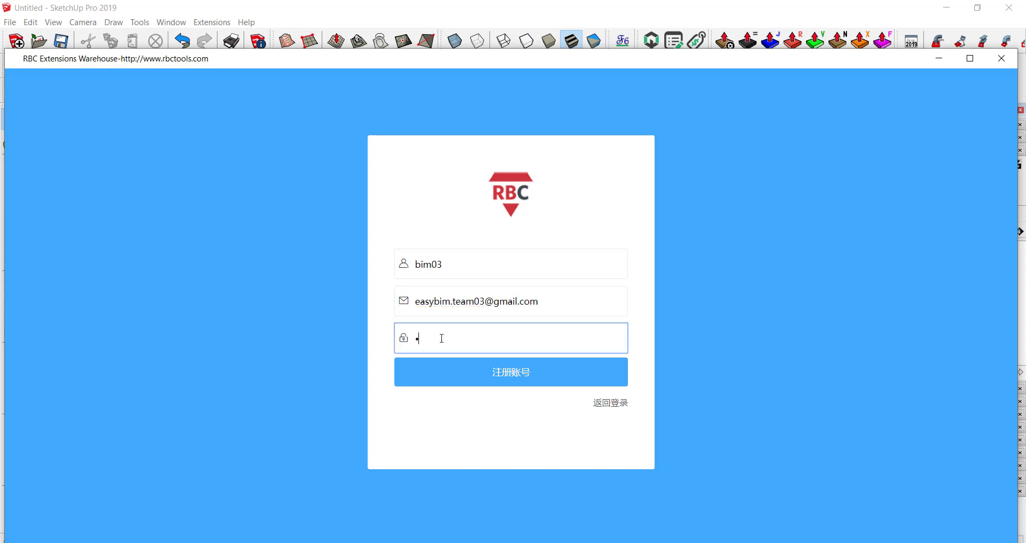
pyautogui.click(508, 373)
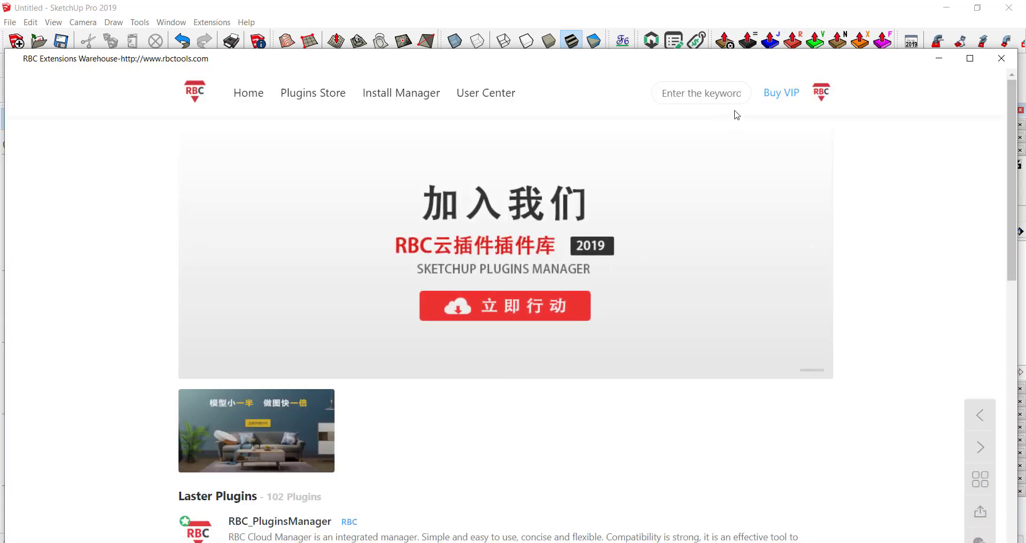
# Step: Close RBC Extensions Warehouse so the plugin manager shows the new account Online
pyautogui.click(1001, 58)
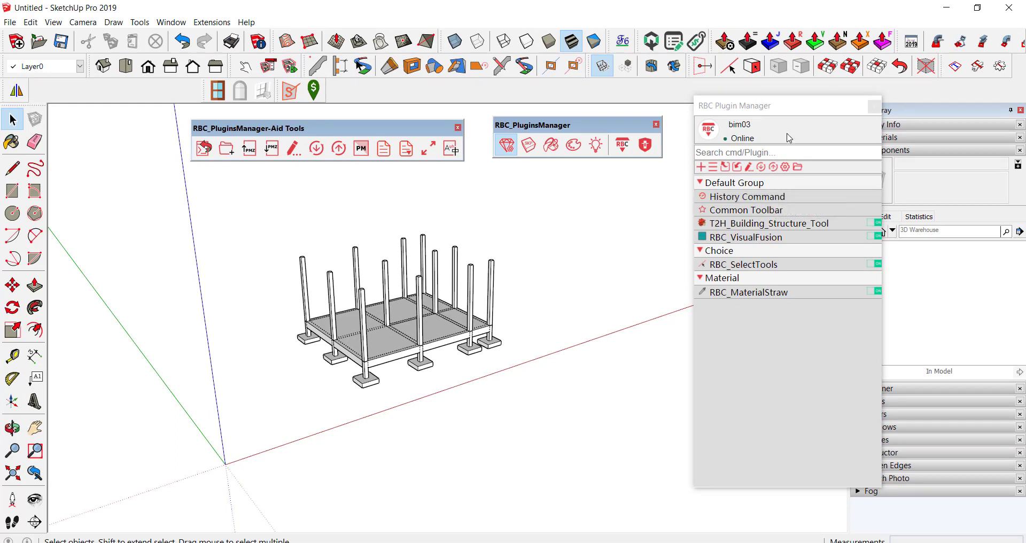
# Step: Open the Plugins Store in RBC Extensions Warehouse and browse page 2 to find RBC_Weld
pyautogui.click(740, 130)
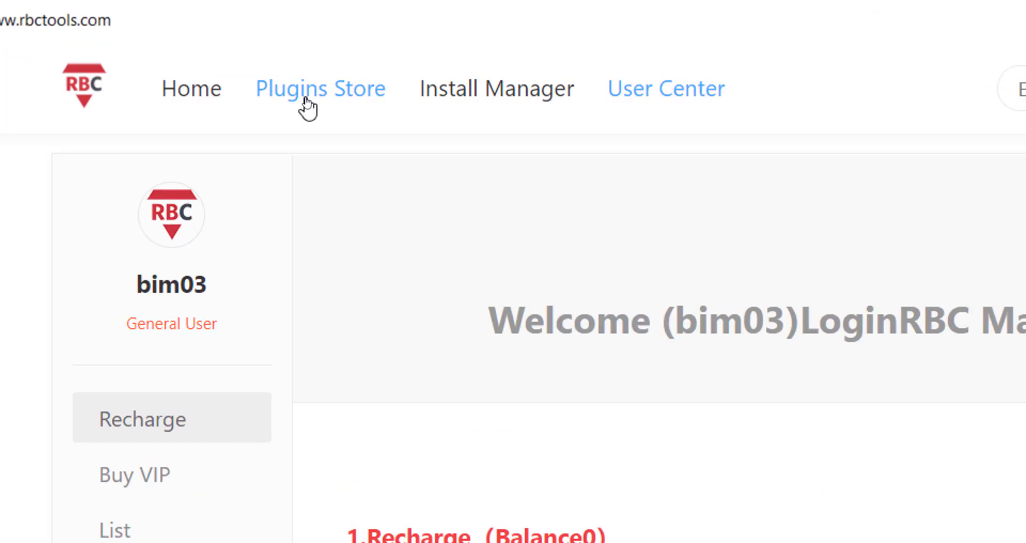
pyautogui.click(307, 101)
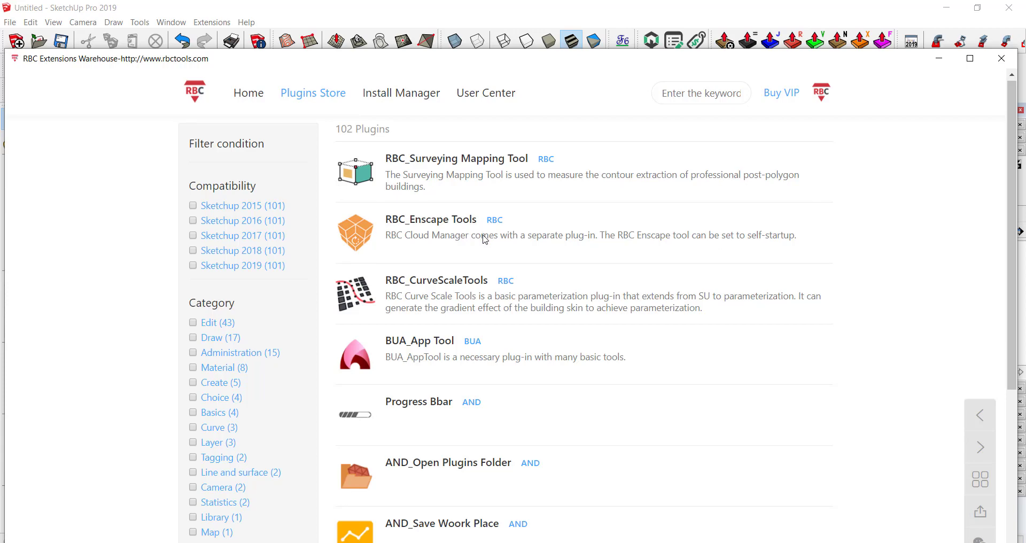
pyautogui.scroll(-6, 486, 240)
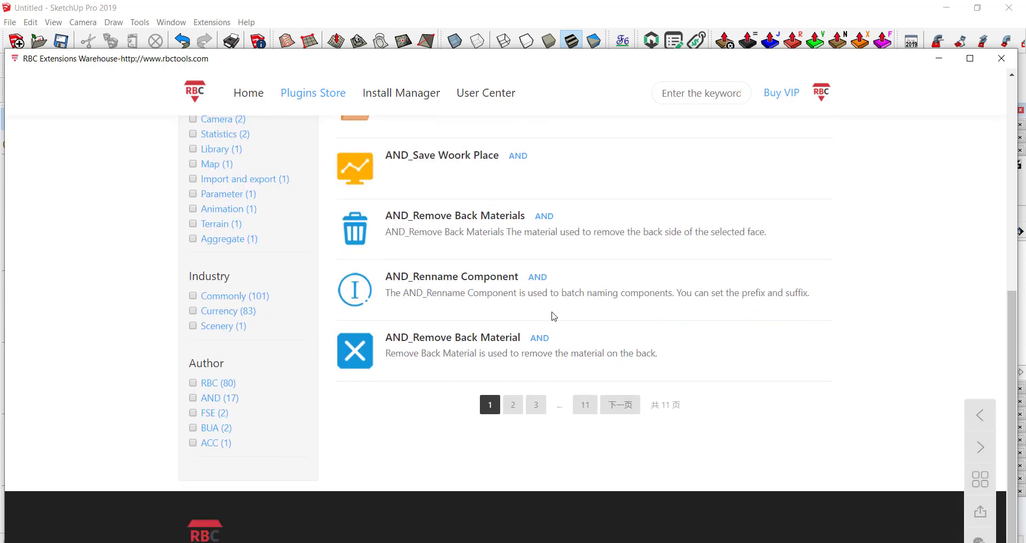
pyautogui.click(617, 407)
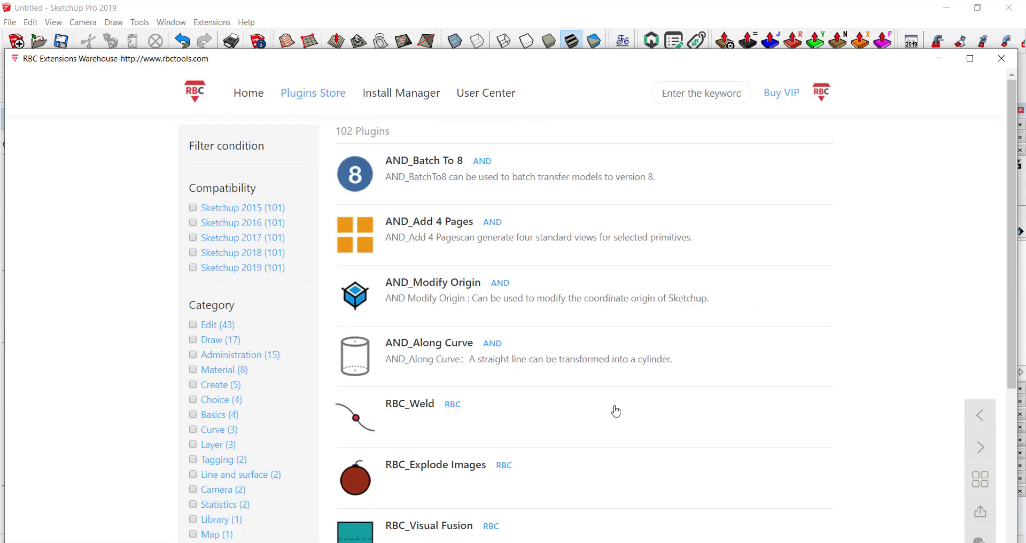
pyautogui.scroll(-3, 505, 354)
pyautogui.scroll(-3, 506, 355)
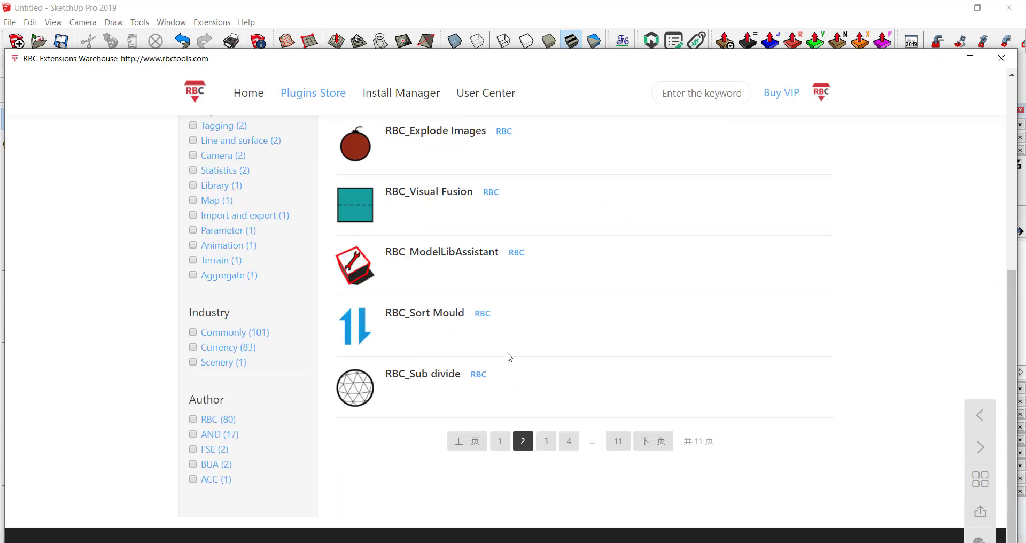
pyautogui.scroll(-1, 509, 358)
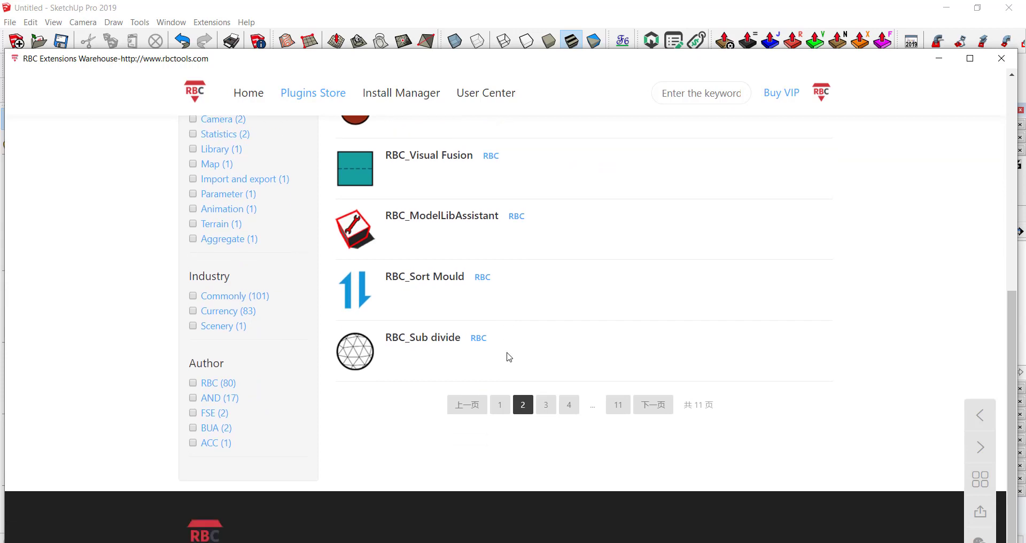
pyautogui.scroll(1, 509, 357)
pyautogui.scroll(2, 509, 357)
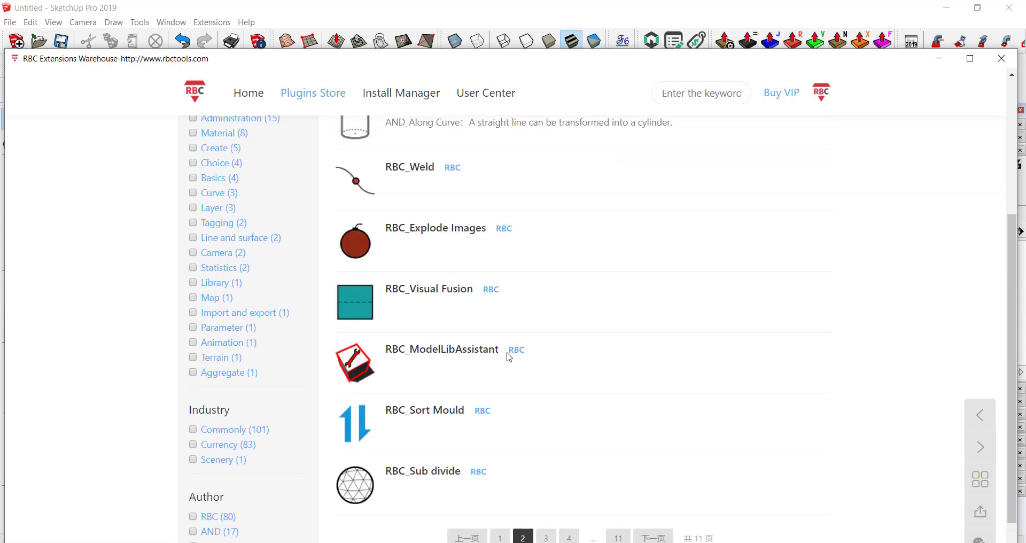
pyautogui.scroll(1, 457, 337)
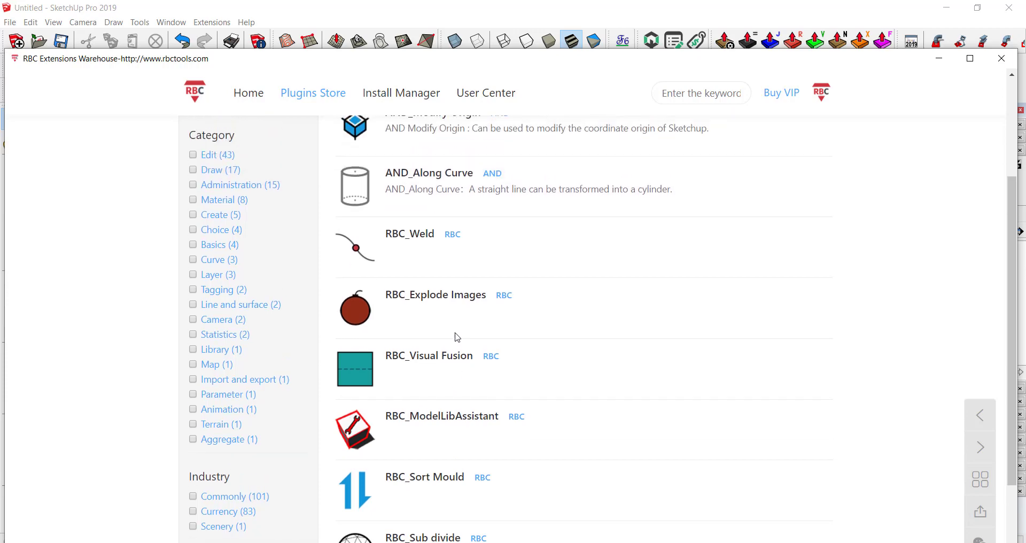
pyautogui.scroll(1, 457, 337)
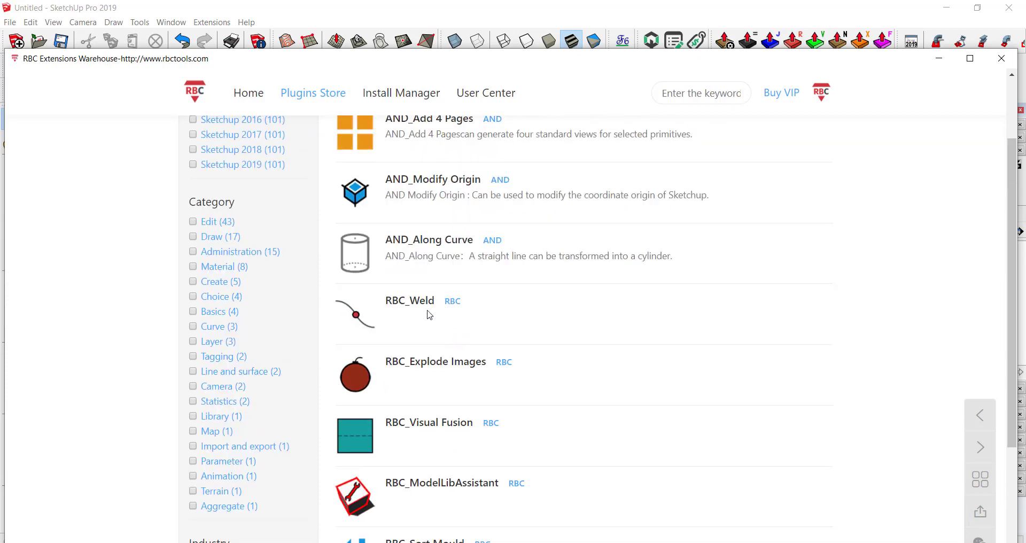
# Step: Install RBC_Weld with Group set to Edit, then close the Warehouse window
pyautogui.click(409, 304)
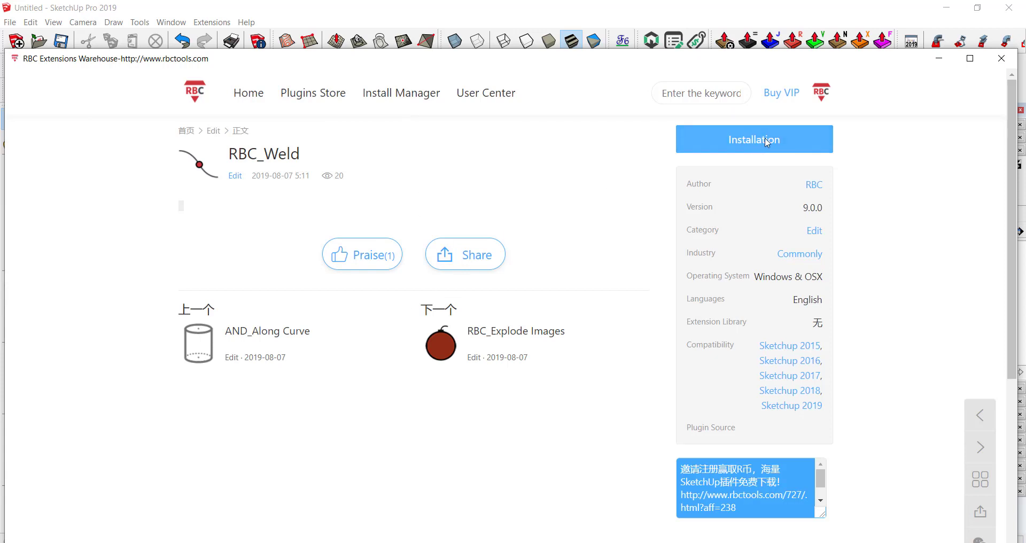
pyautogui.click(767, 140)
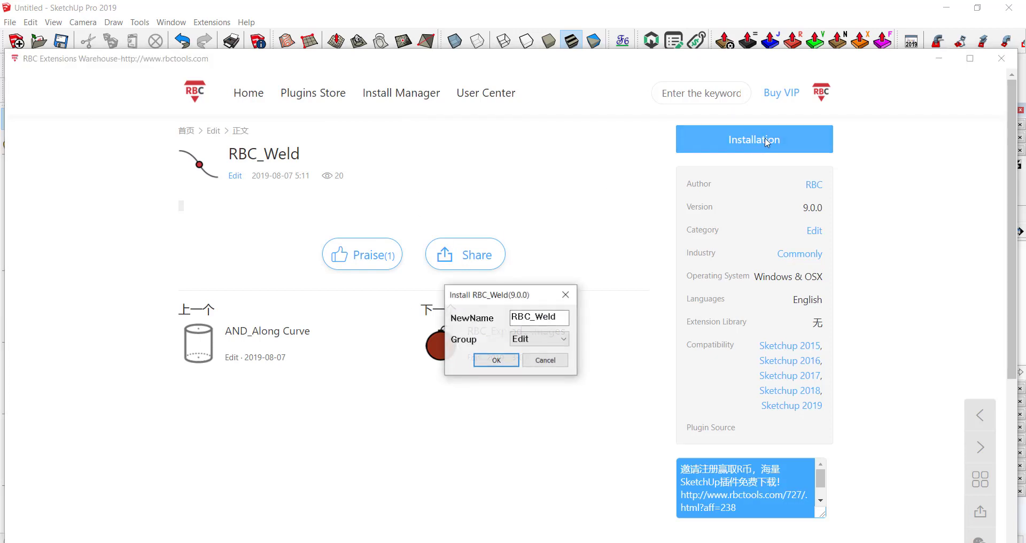
pyautogui.click(560, 340)
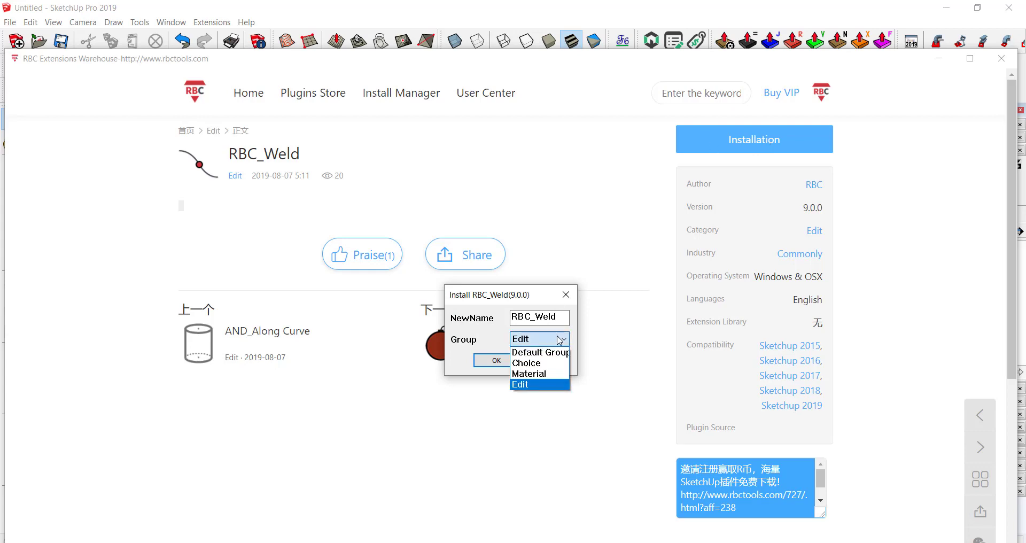
pyautogui.press('Up')
pyautogui.press('Up')
pyautogui.press('Up')
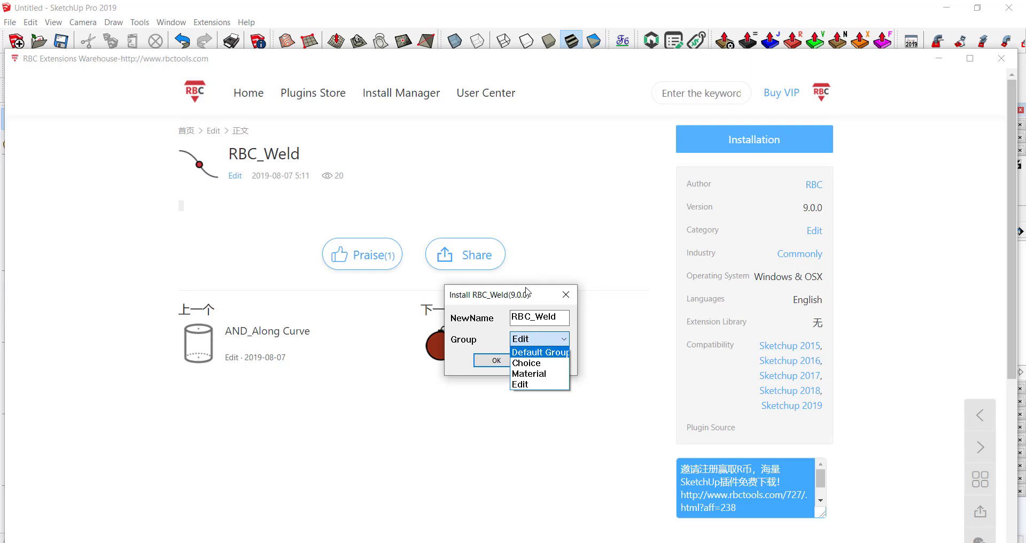
pyautogui.click(492, 297)
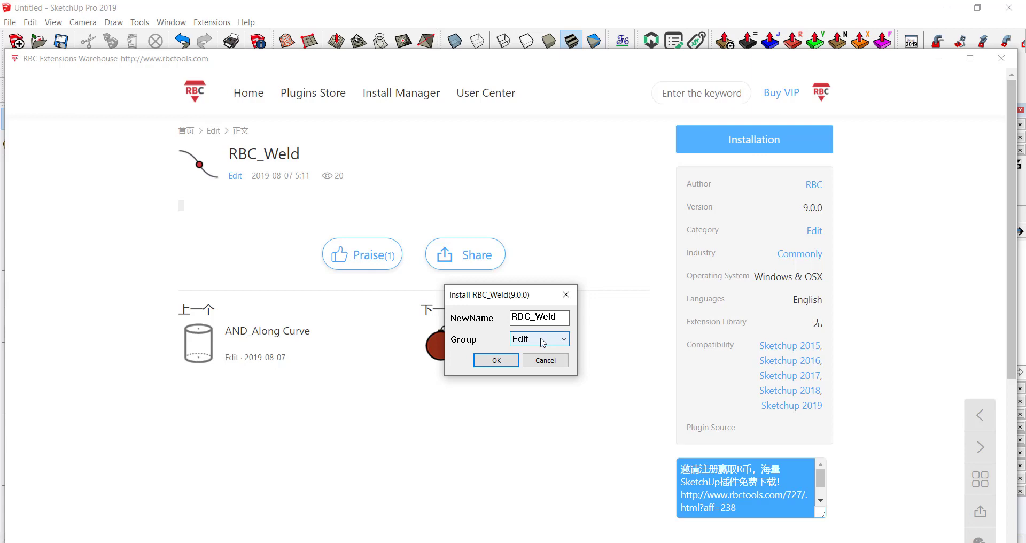
pyautogui.click(543, 343)
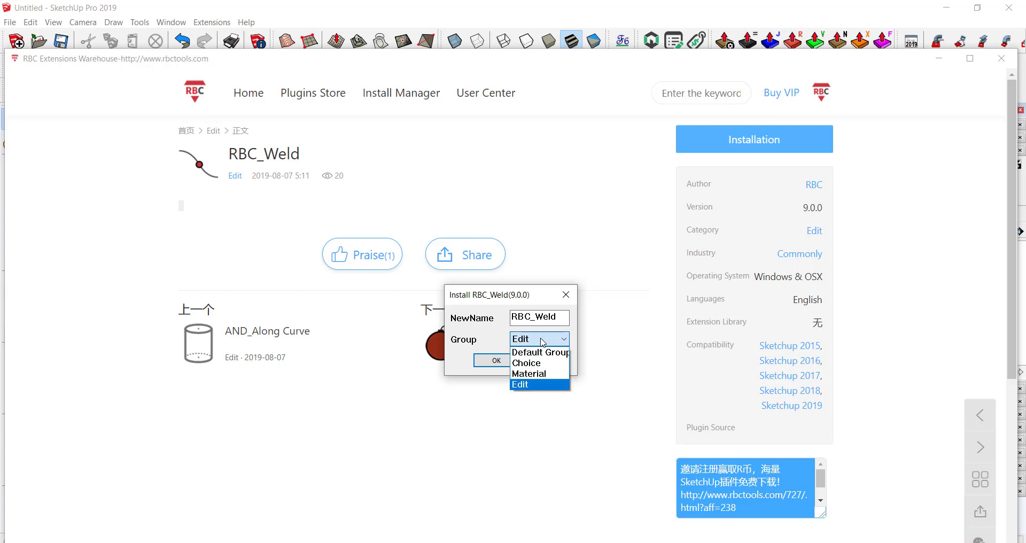
pyautogui.click(530, 386)
pyautogui.click(503, 368)
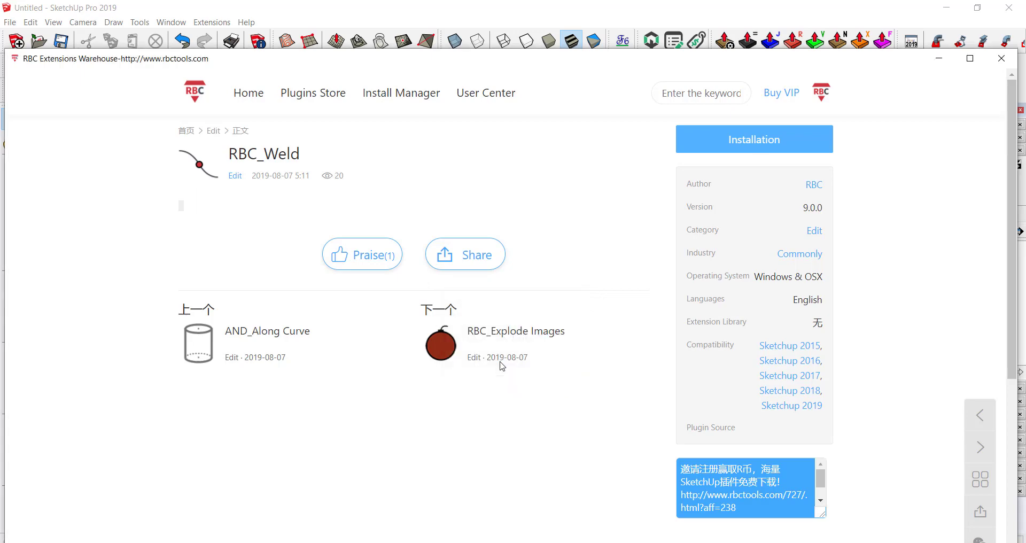
pyautogui.click(1002, 60)
# Step: Collapse Default Group, Choice and Material, expand Edit to show RBC_Weld, and reposition the panel
pyautogui.moveTo(854, 155); pyautogui.dragTo(749, 131)
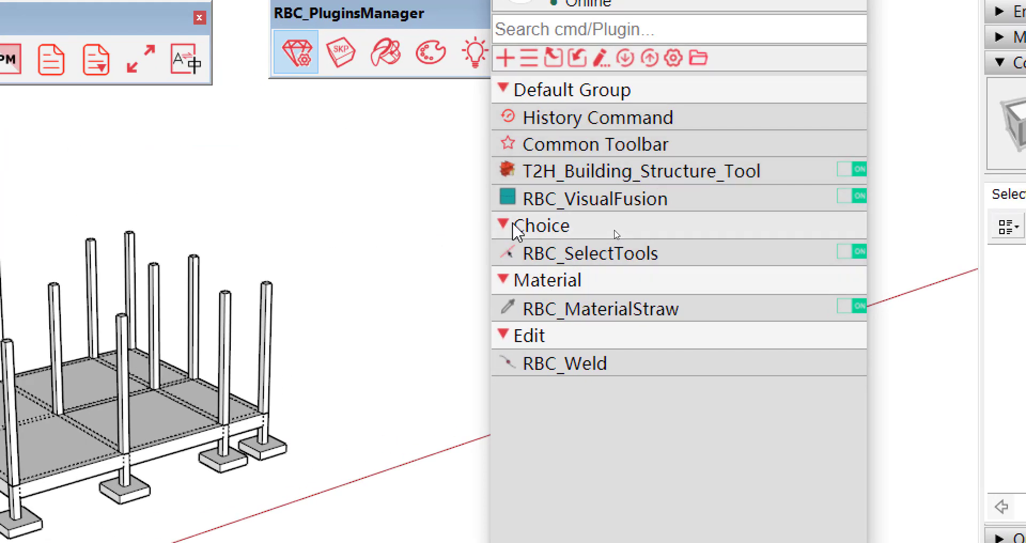
pyautogui.click(504, 226)
pyautogui.click(504, 254)
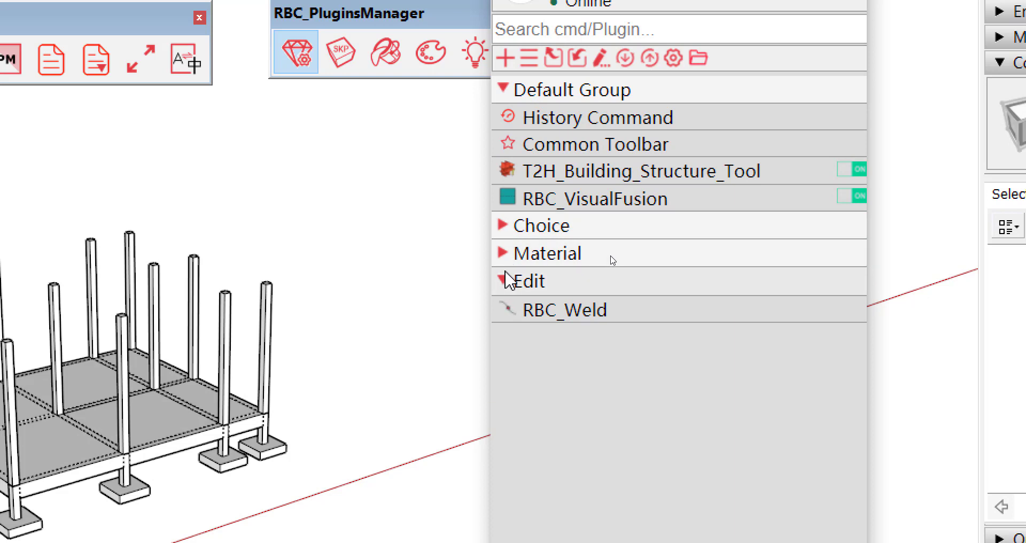
pyautogui.click(504, 281)
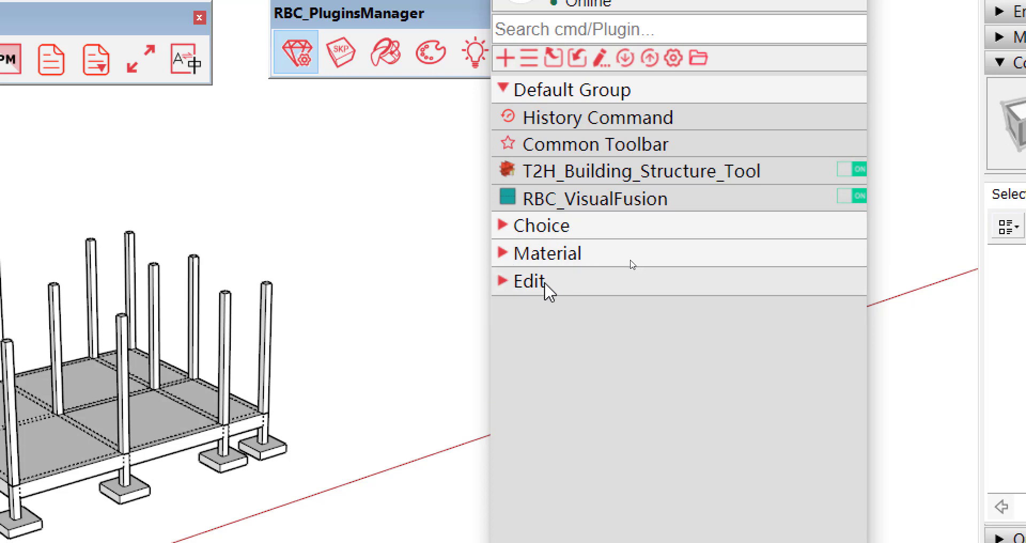
pyautogui.click(504, 90)
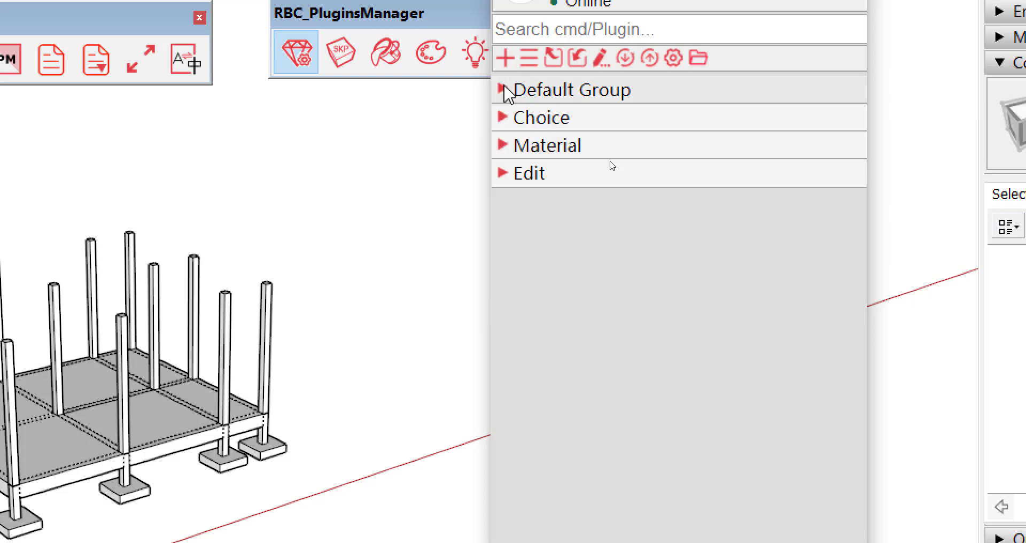
pyautogui.click(505, 89)
pyautogui.click(505, 89)
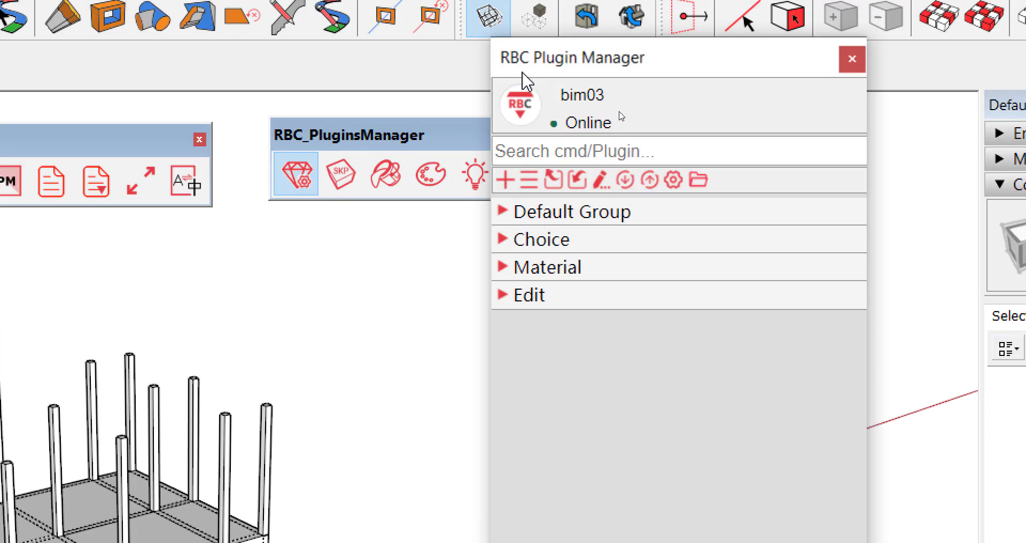
pyautogui.click(504, 294)
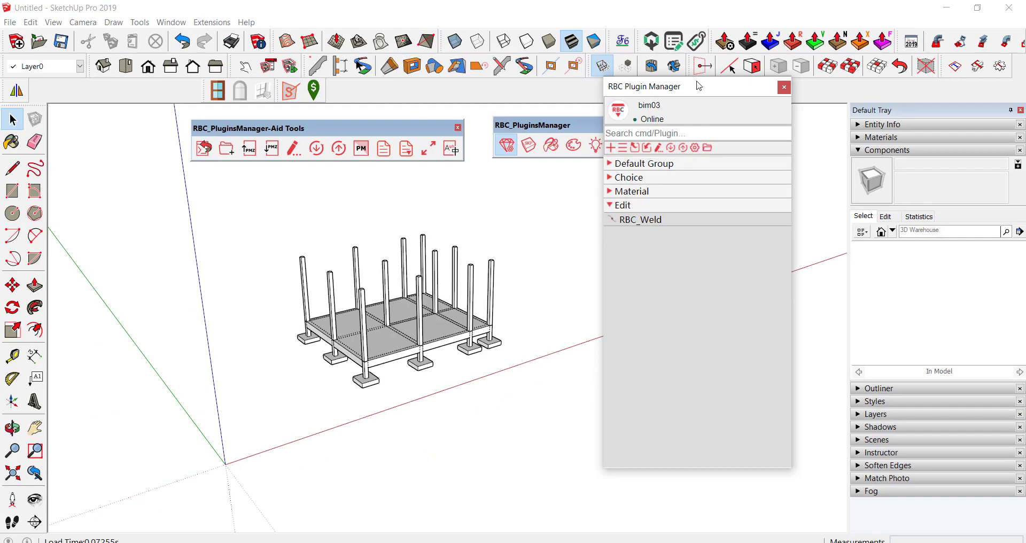
pyautogui.moveTo(699, 84)
pyautogui.mouseDown()
pyautogui.moveTo(624, 179)
pyautogui.moveTo(648, 228)
pyautogui.mouseUp()
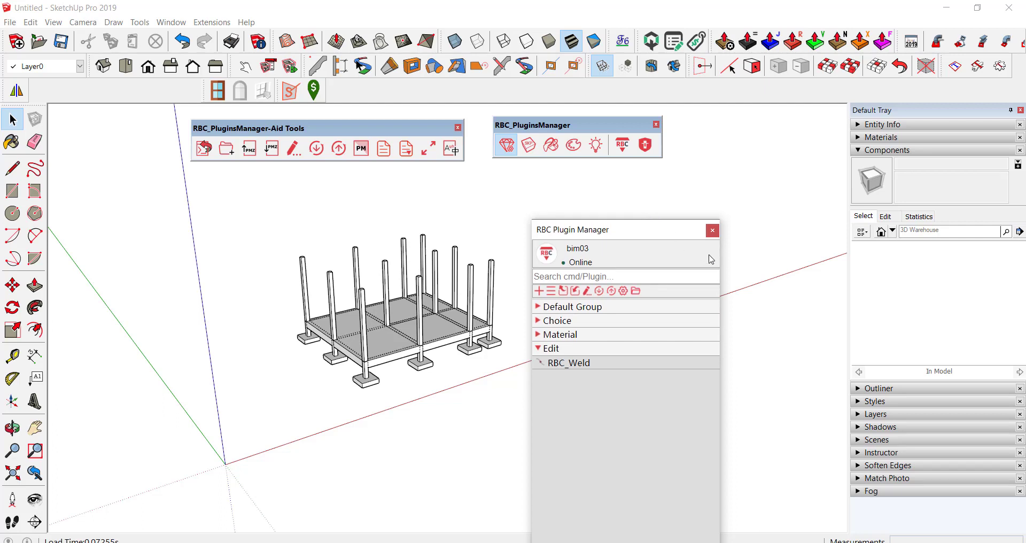
pyautogui.moveTo(722, 259); pyautogui.dragTo(778, 262)
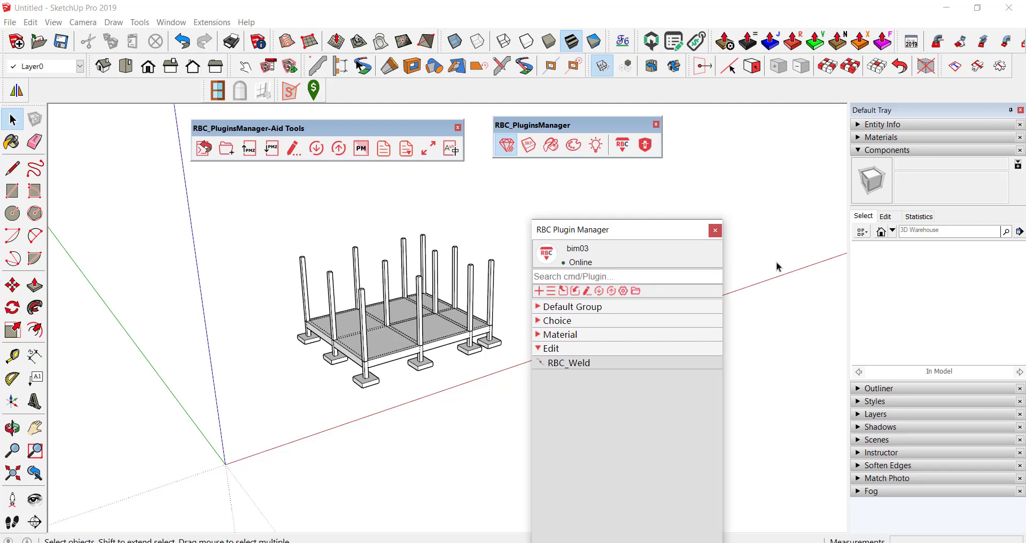